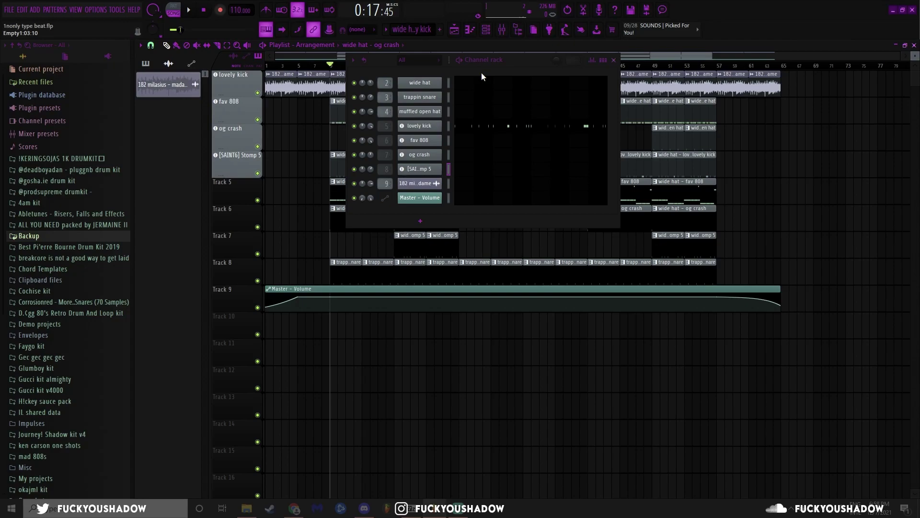
Review the sampler settings of the drum channels and the 182 milasius - madame sample, and close all open windows.
click(420, 111)
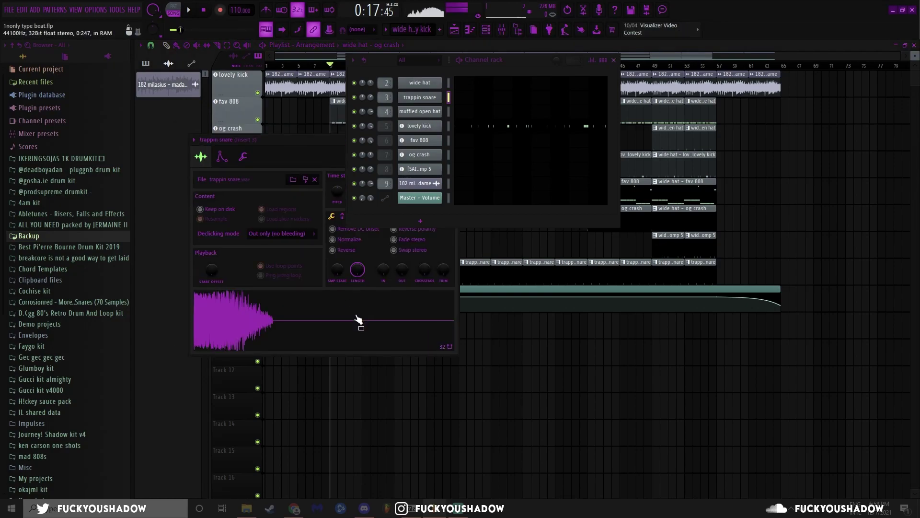
key(Down)
key(Down)
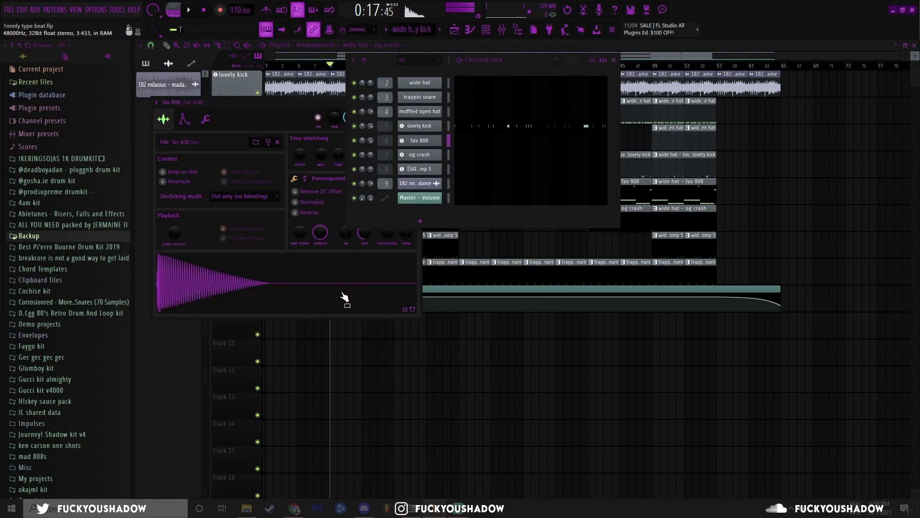
key(Down)
key(Down)
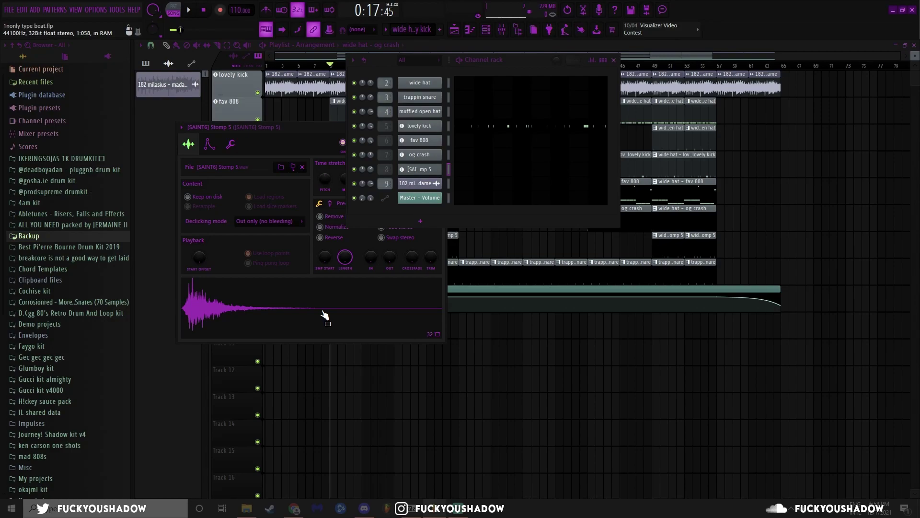
key(Down)
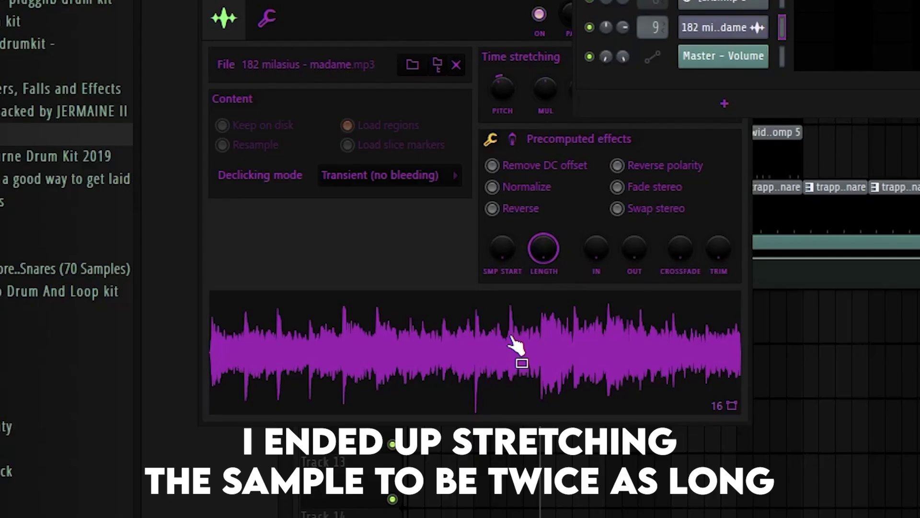
drag(367, 0, 357, 35)
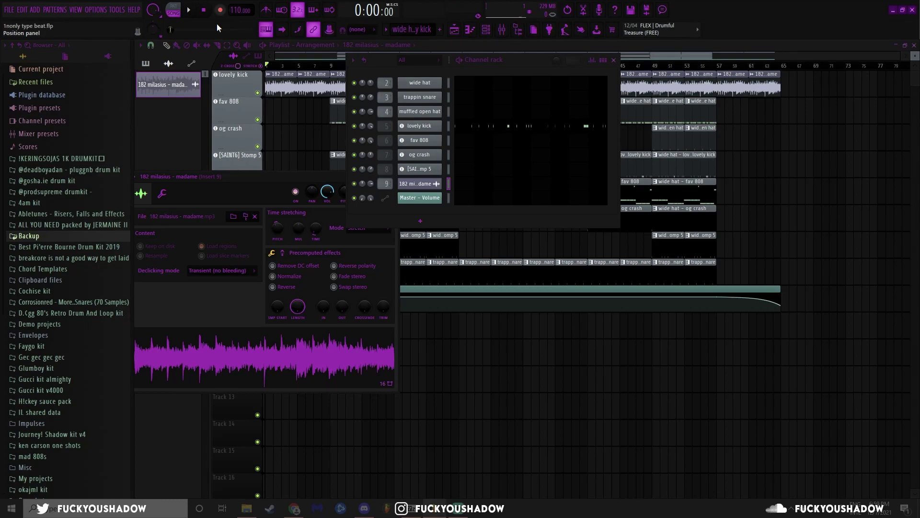
key(F12)
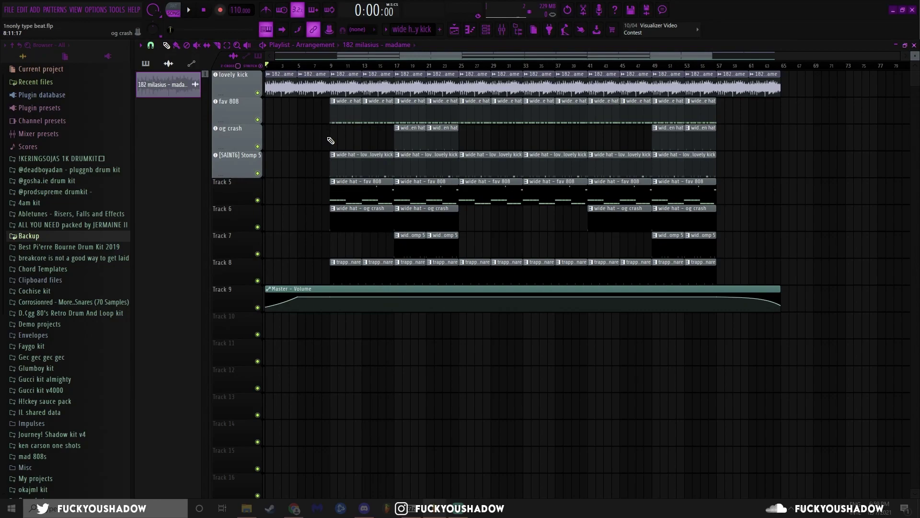
Examine the notes of the wide hat and lovely kick patterns and play back the soloed og crash track from bar 9.
double_click(336, 115)
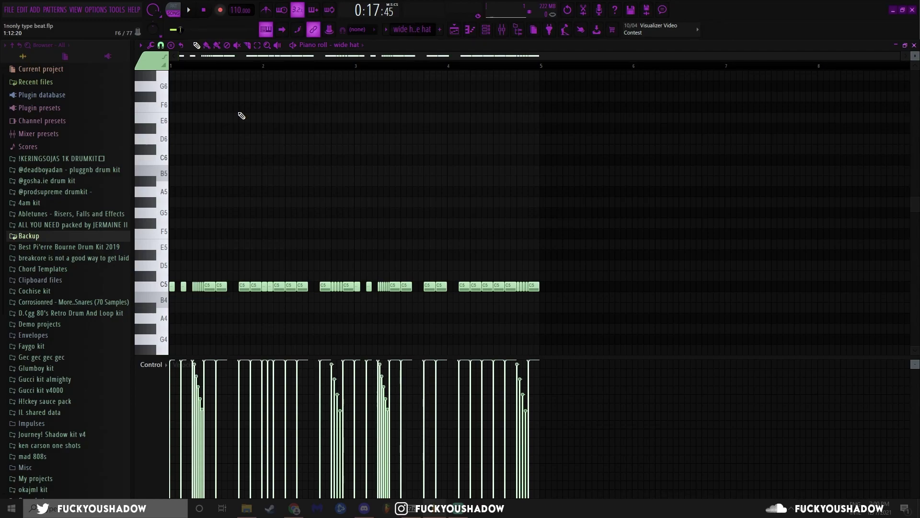
key(F5)
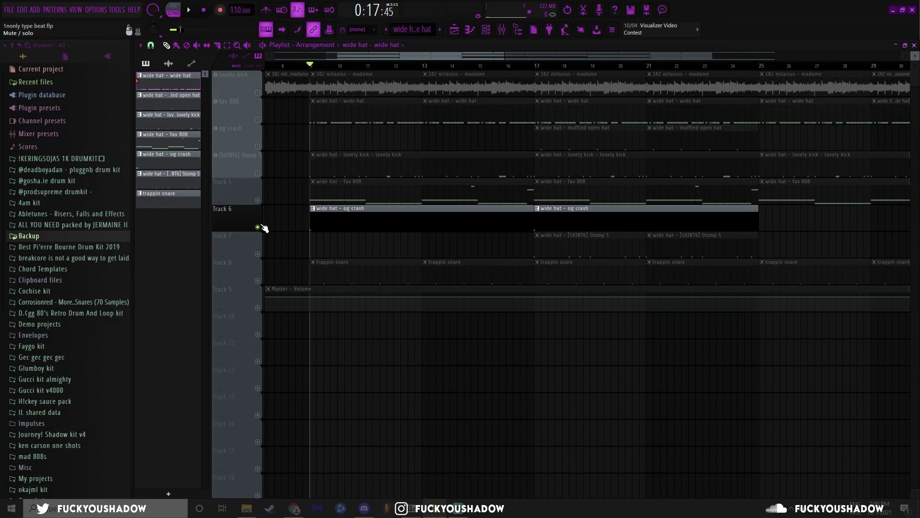
key(space)
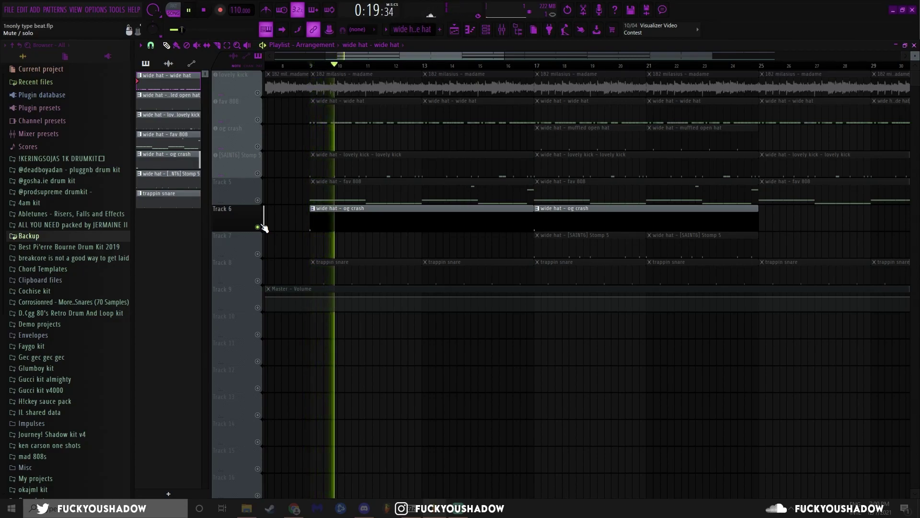
key(space)
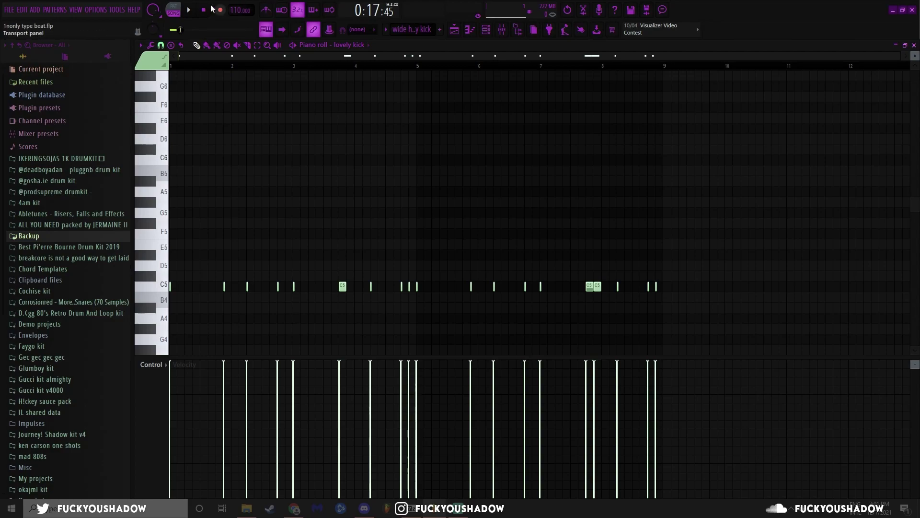
key(space)
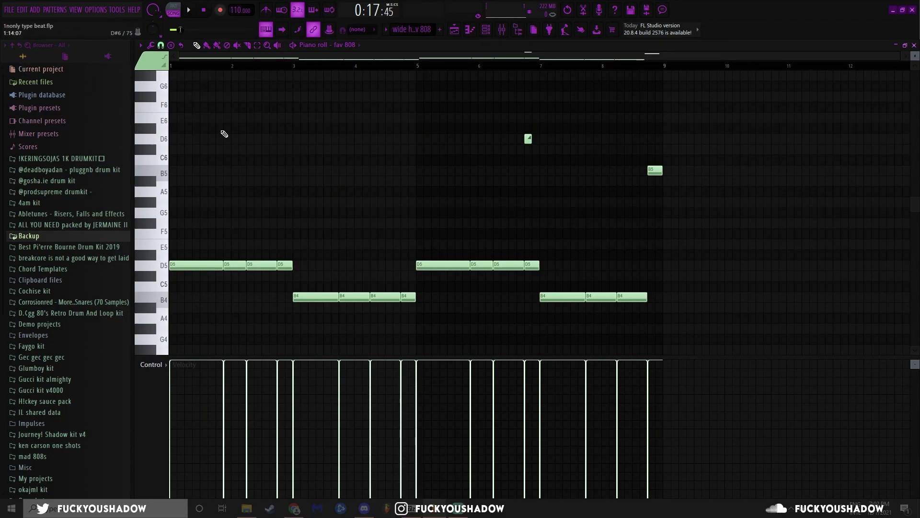
Examine the fav 808 pattern's notes, including the D6 slide note and the final B5 note.
key(space)
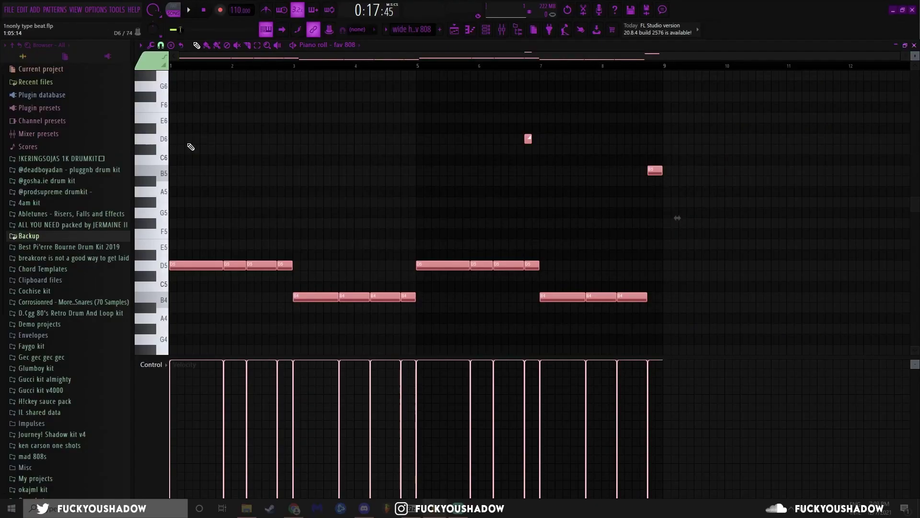
key(ctrl+d)
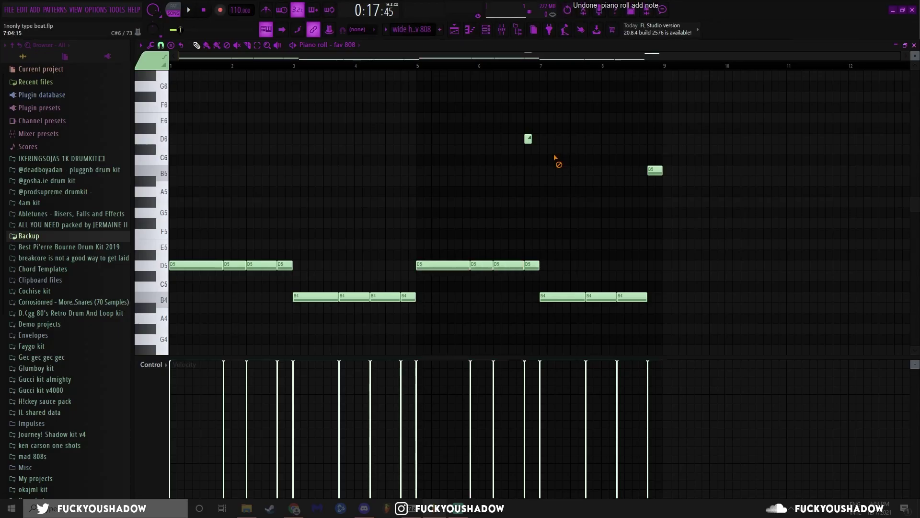
drag(558, 171, 509, 106)
key(ctrl+d)
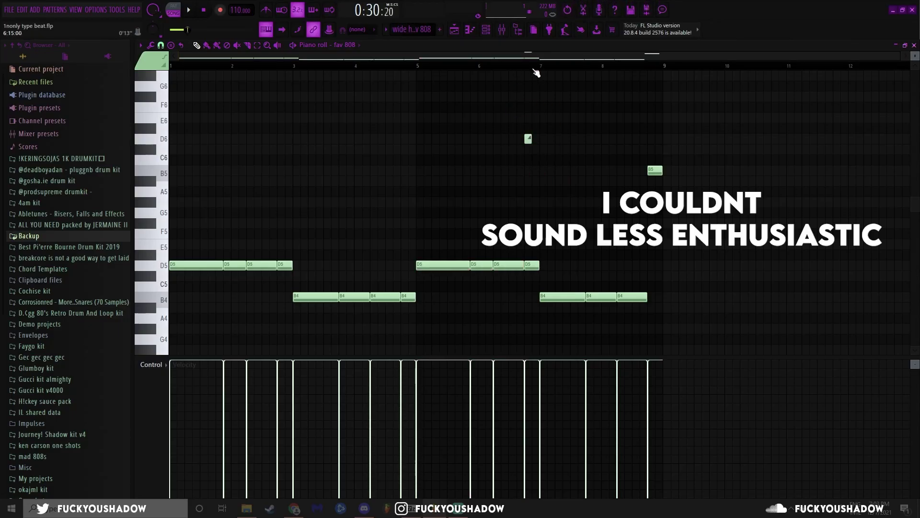
scroll(725, 231, up, 2)
ctrl+click(617, 171)
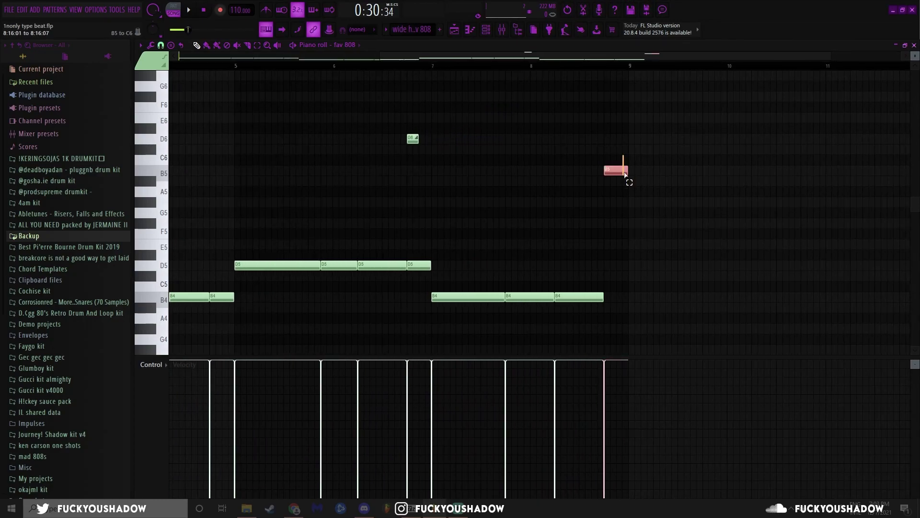
scroll(639, 209, down, 3)
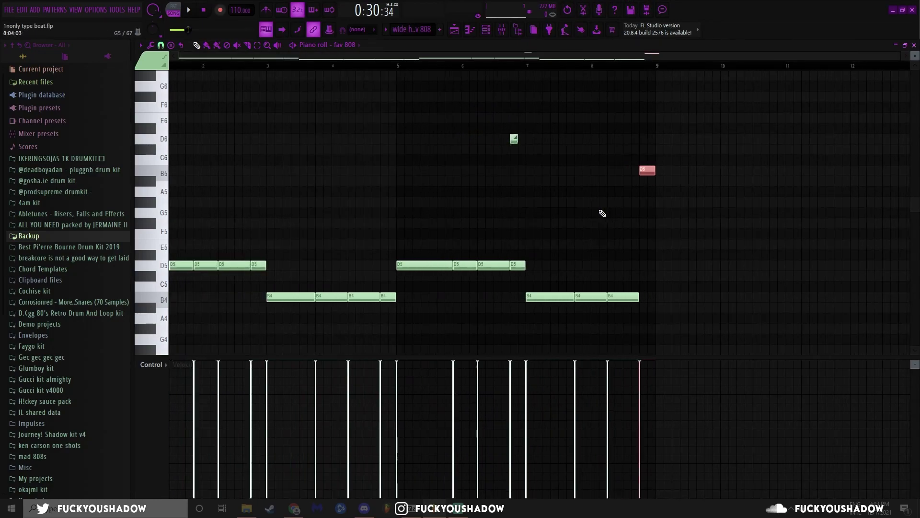
key(ctrl+d)
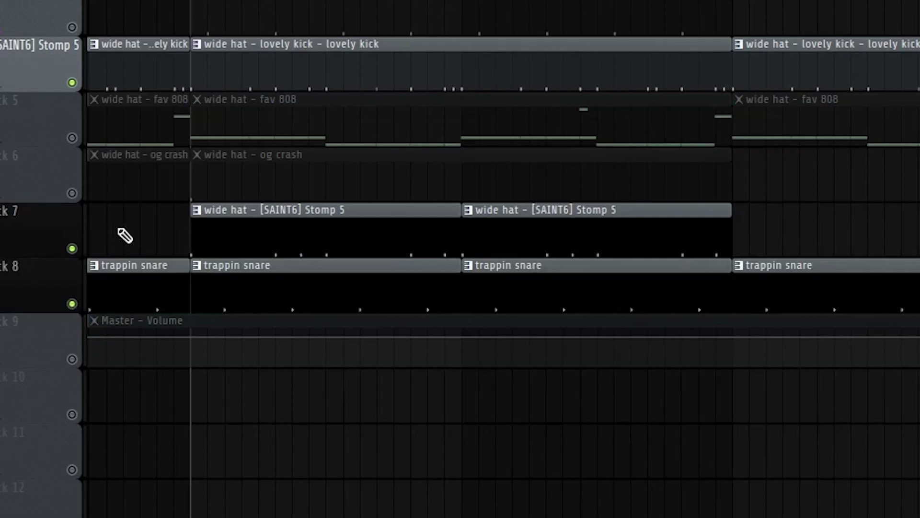
Listen to the Stomp 5 with kick and snare, isolate the muffled open hat, and play all drums with the melody sample muted.
key(space)
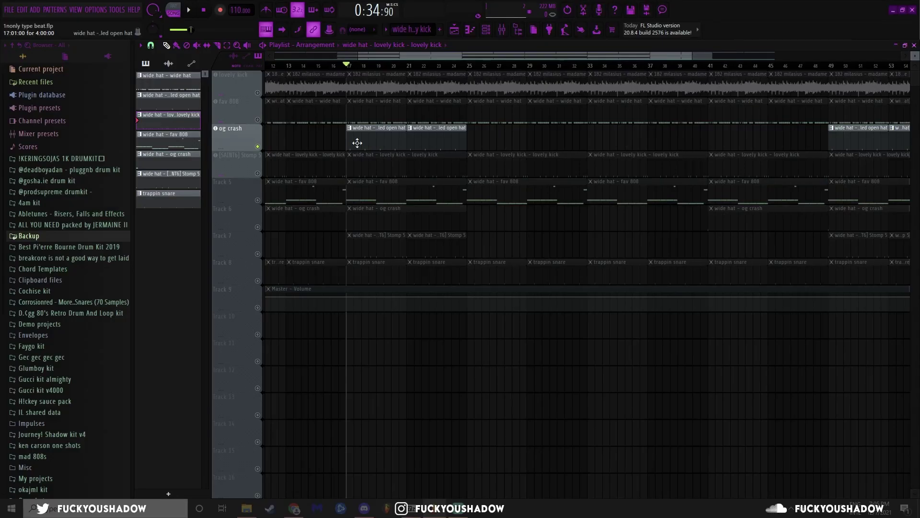
scroll(357, 143, up, 3)
click(261, 280)
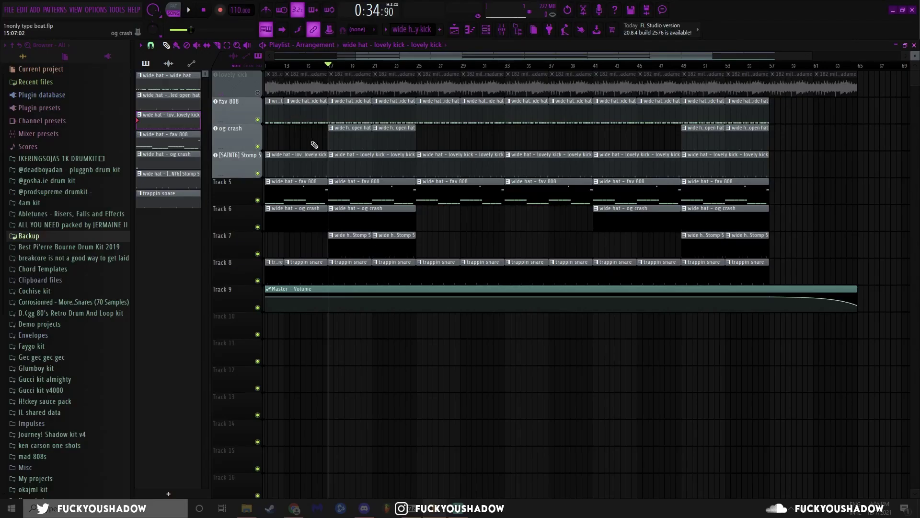
scroll(316, 145, up, 2)
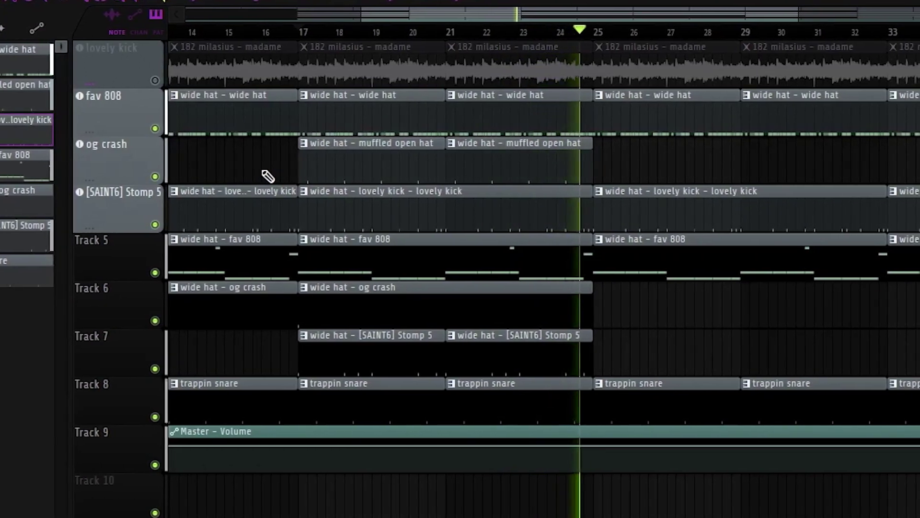
key(space)
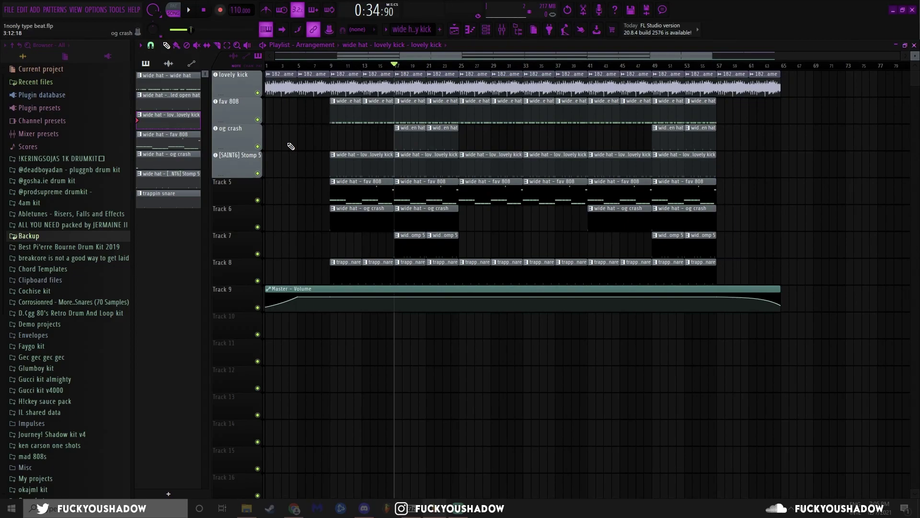
Walk through the arrangement's sections in the playlist, covering the intro, the drum sections from bar 9 and the outro from bar 57.
drag(329, 70, 261, 73)
drag(330, 70, 717, 73)
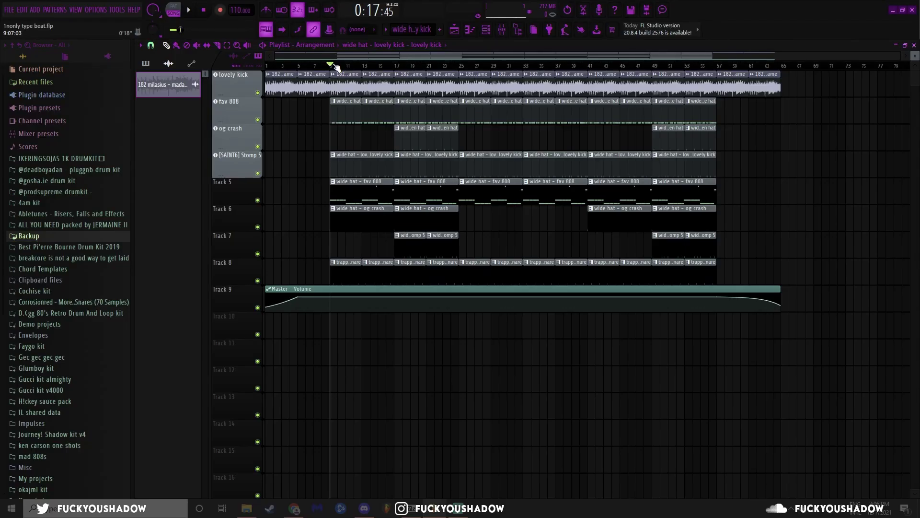
drag(484, 125, 364, 148)
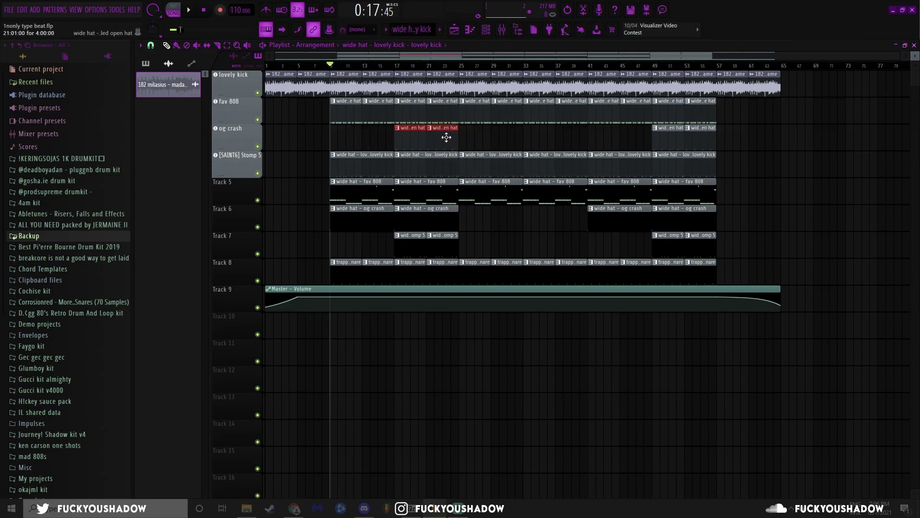
click(459, 66)
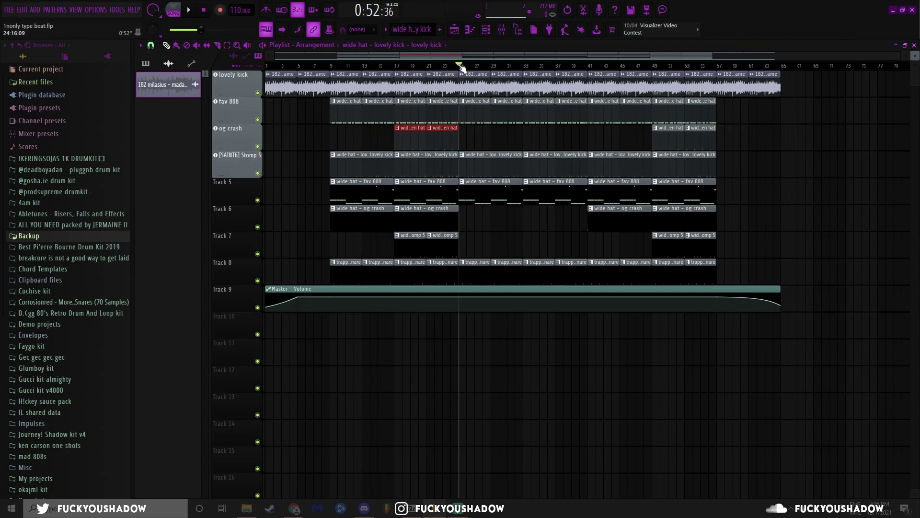
drag(330, 99, 392, 230)
click(375, 144)
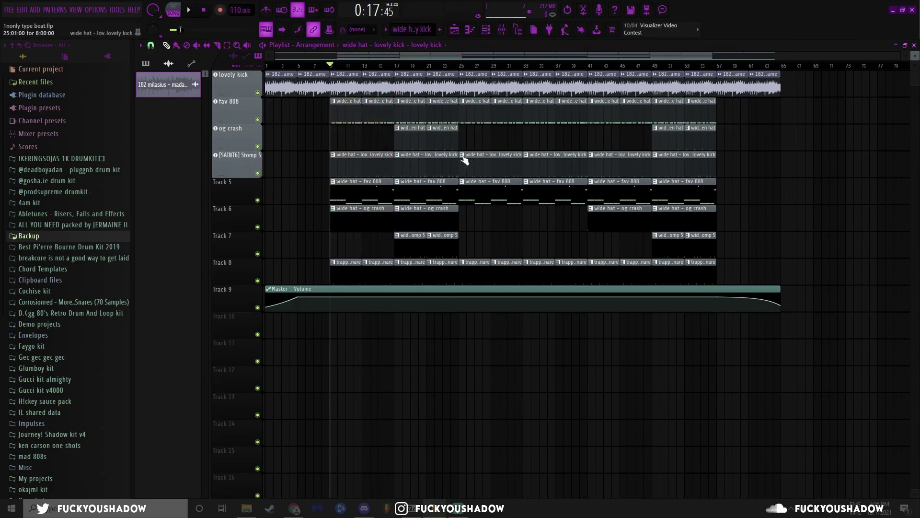
drag(459, 256, 397, 231)
drag(459, 124, 380, 147)
click(518, 244)
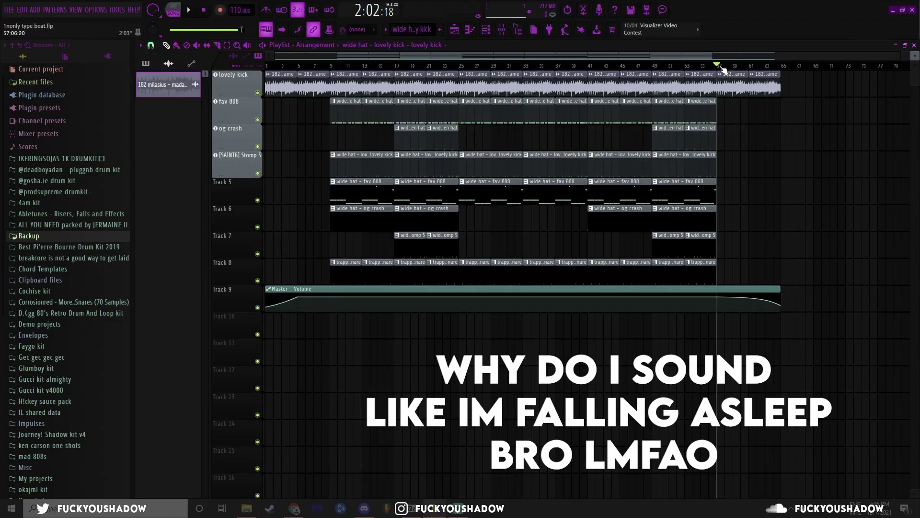
drag(722, 69, 750, 77)
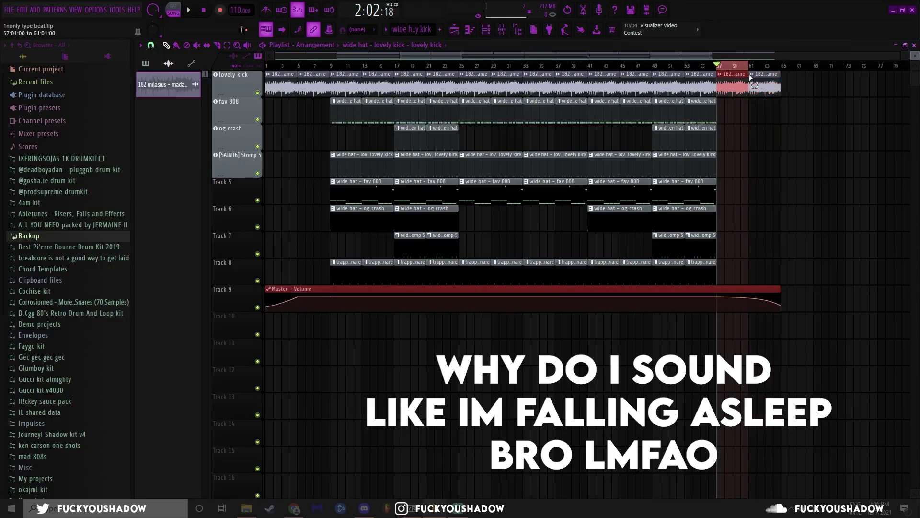
mouse_move(267, 69)
mouse_down()
mouse_move(330, 69)
mouse_move(269, 69)
mouse_up()
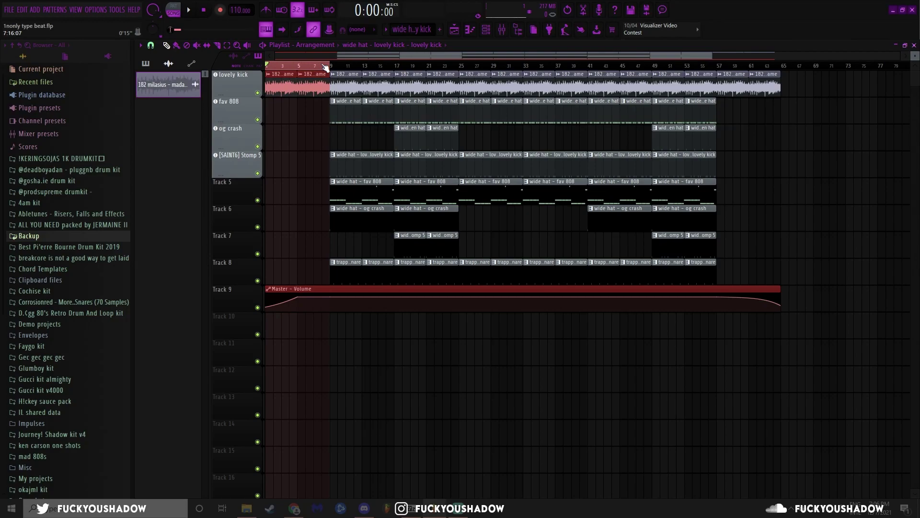
Inspect the Fruity Fast Dist and Fruity parametric EQ 2 effects on the fav 808 mixer insert.
key(F9)
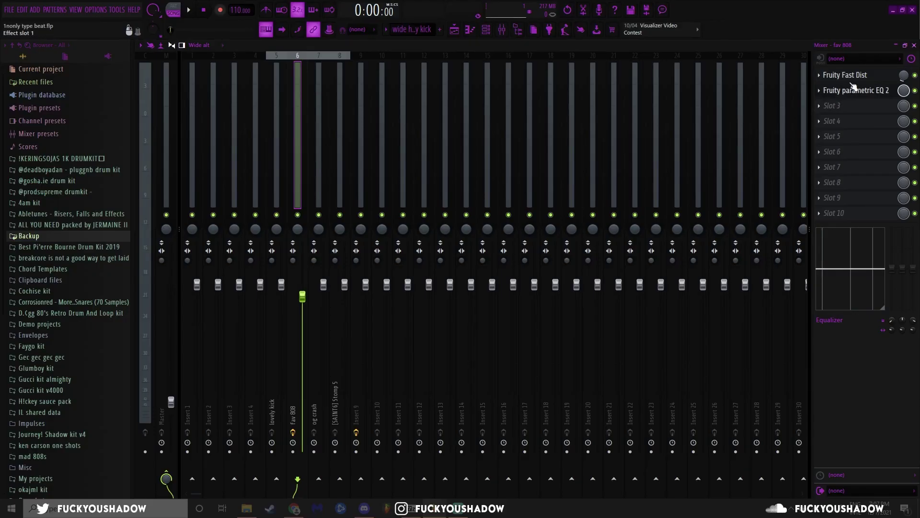
click(848, 77)
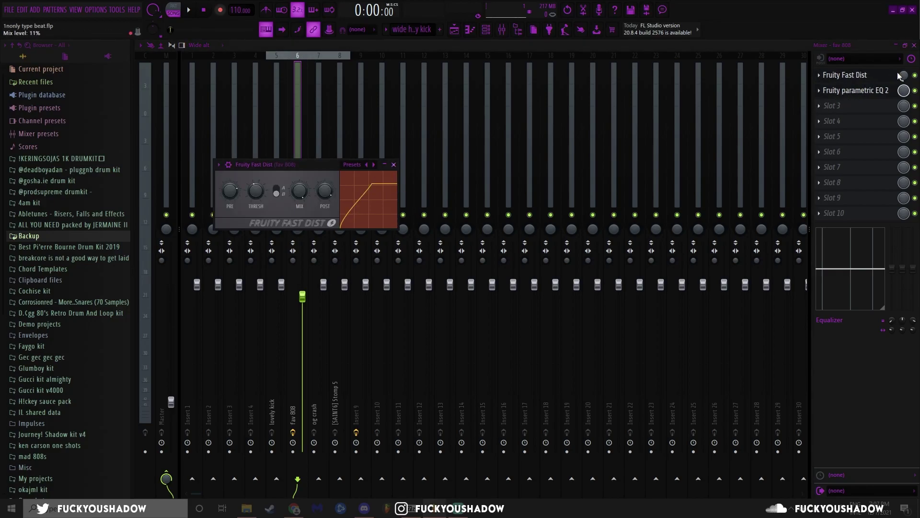
click(879, 91)
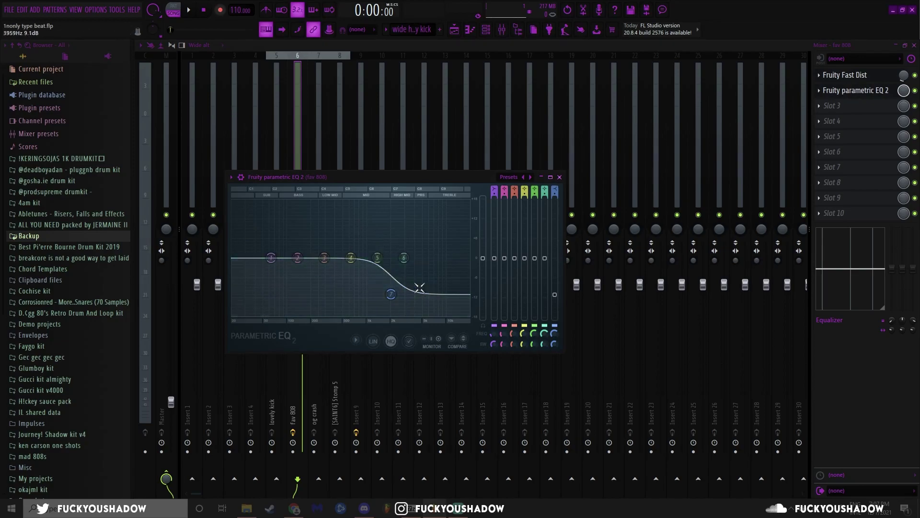
click(559, 178)
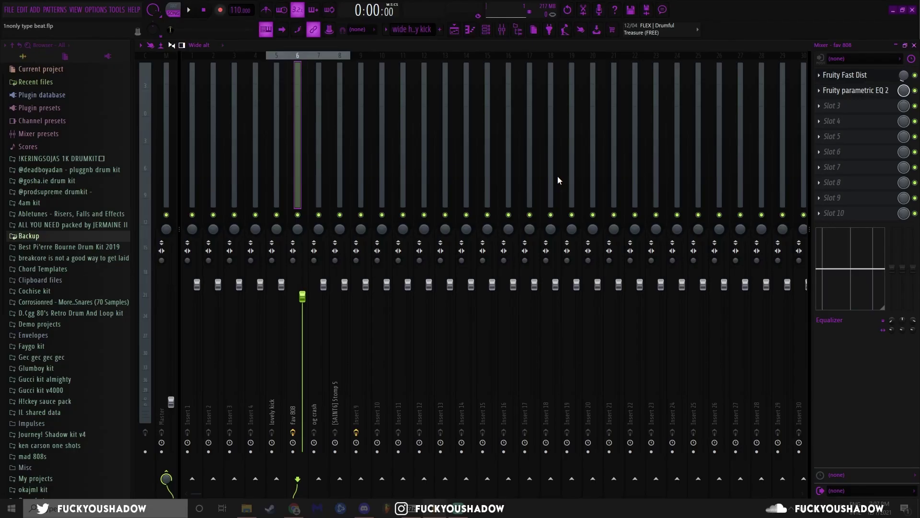
Inspect both Fruity parametric EQ 2 effects on mixer Insert 9 and return to the playlist.
click(365, 185)
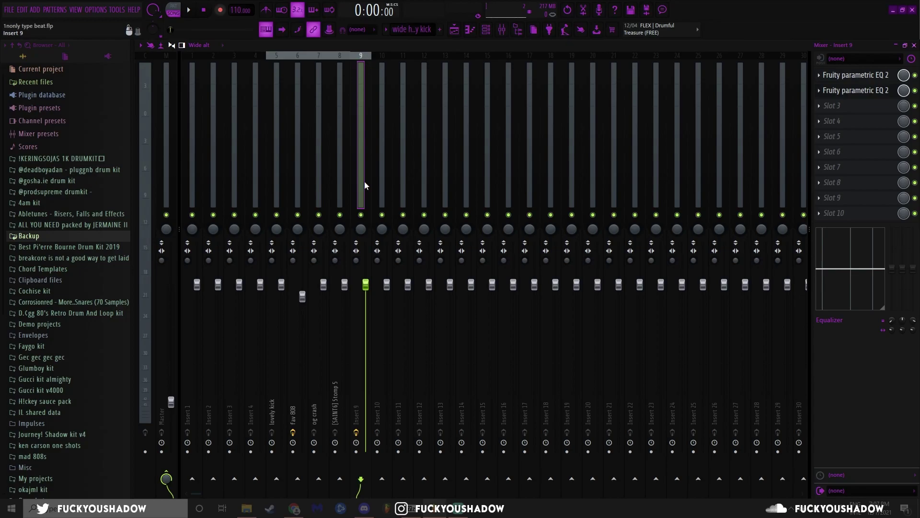
click(855, 75)
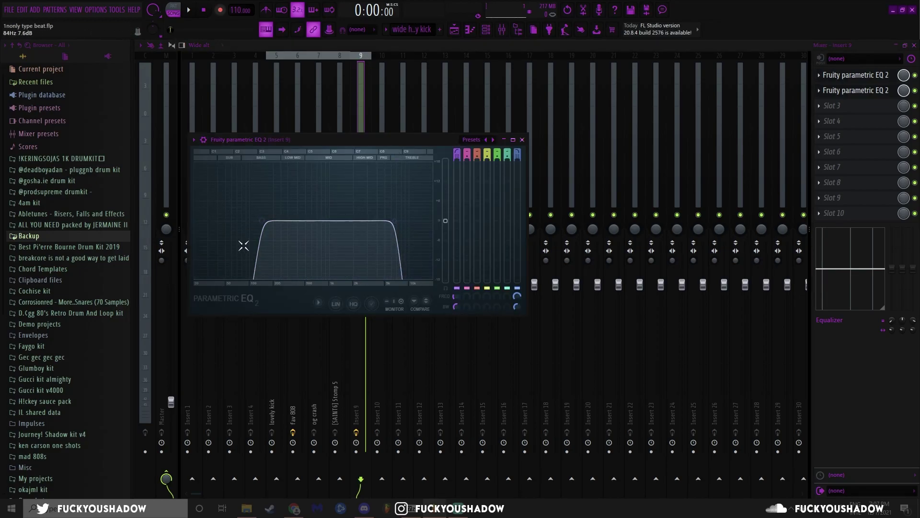
click(855, 90)
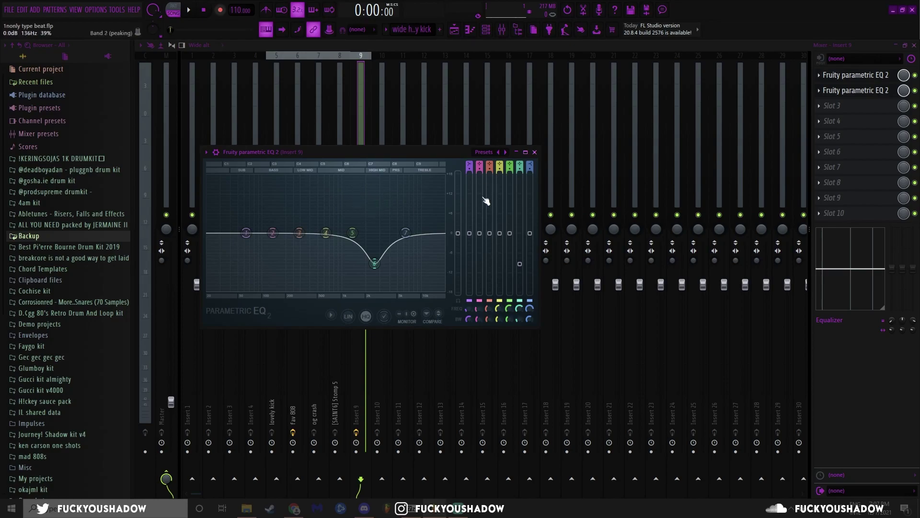
key(F5)
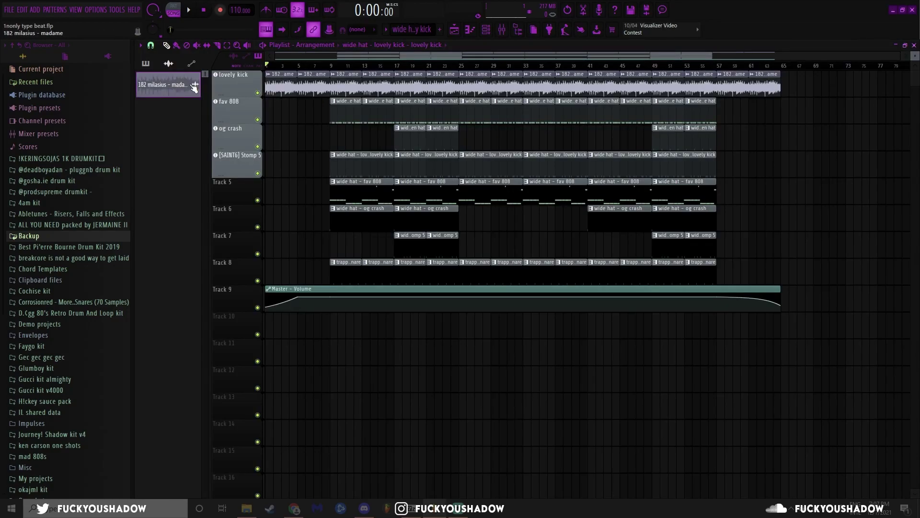